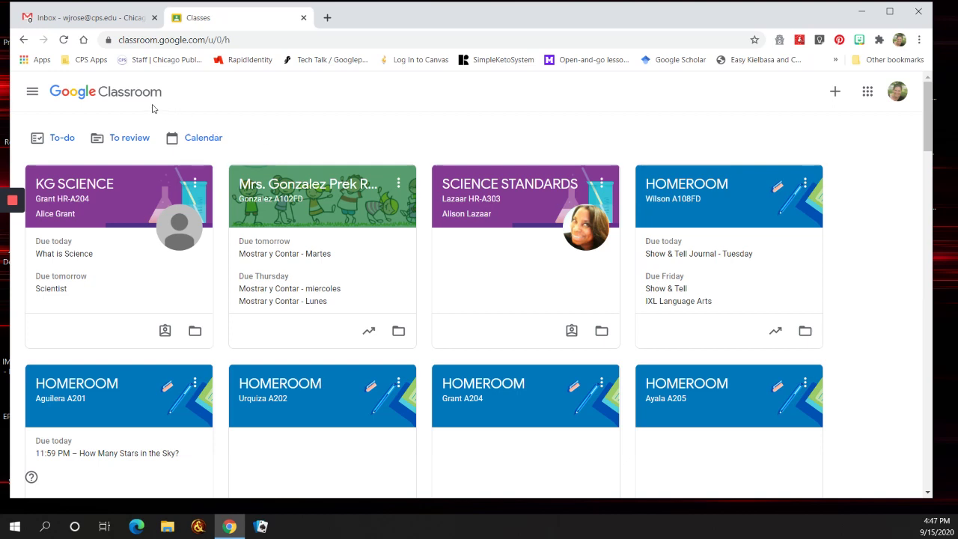
# Open the KG SCIENCE class, go to Classwork, and open the Scientist assignment's details.
pyautogui.click(77, 196)
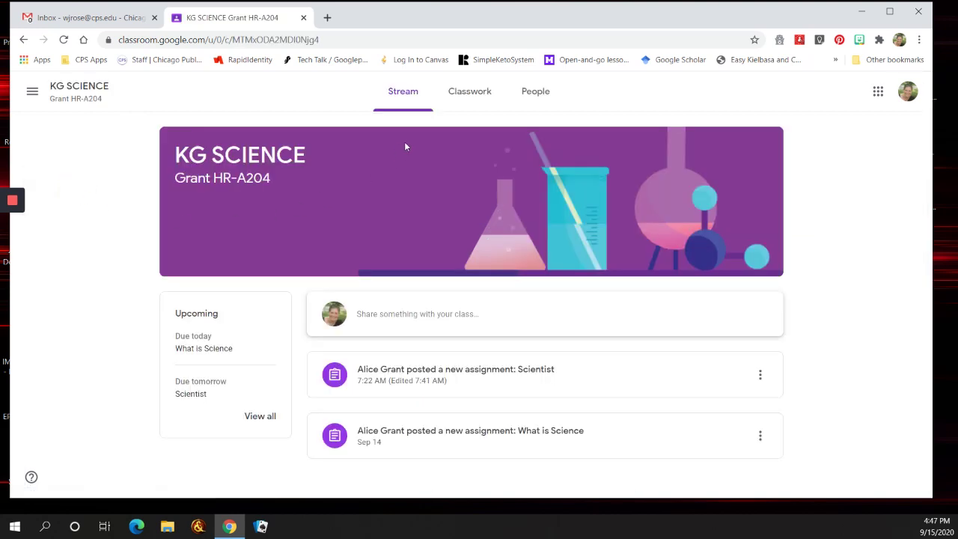
pyautogui.click(458, 103)
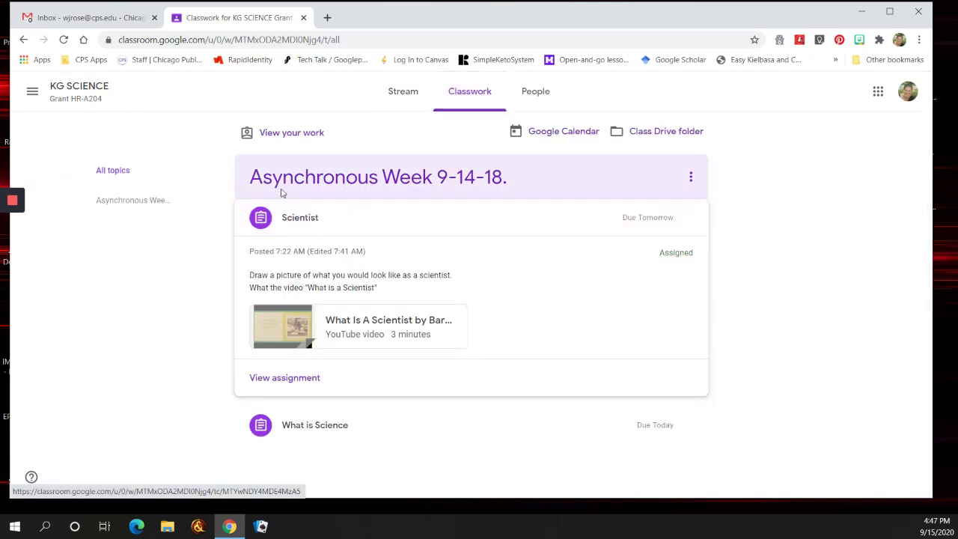
pyautogui.click(284, 378)
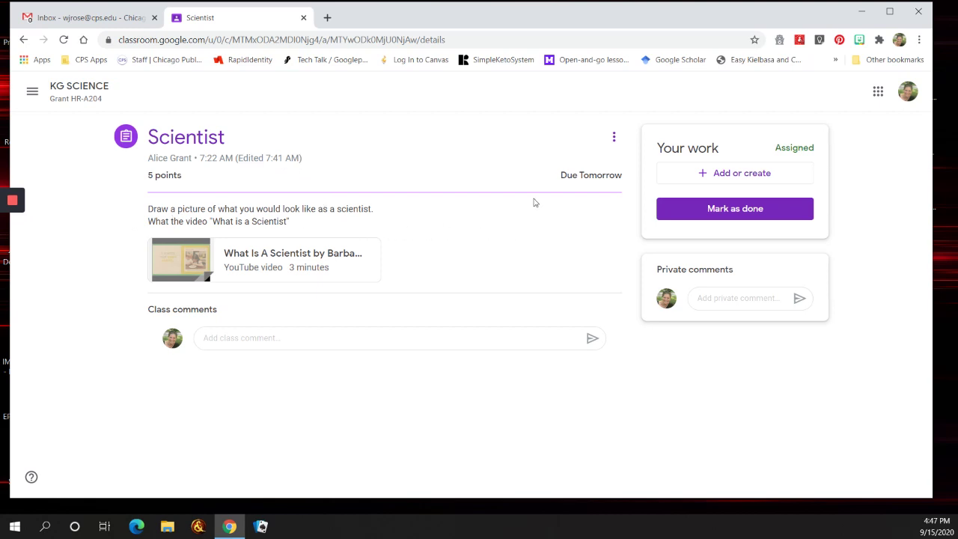
# Create a new Google Doc for the Scientist assignment from Add or create under Your work.
pyautogui.click(702, 179)
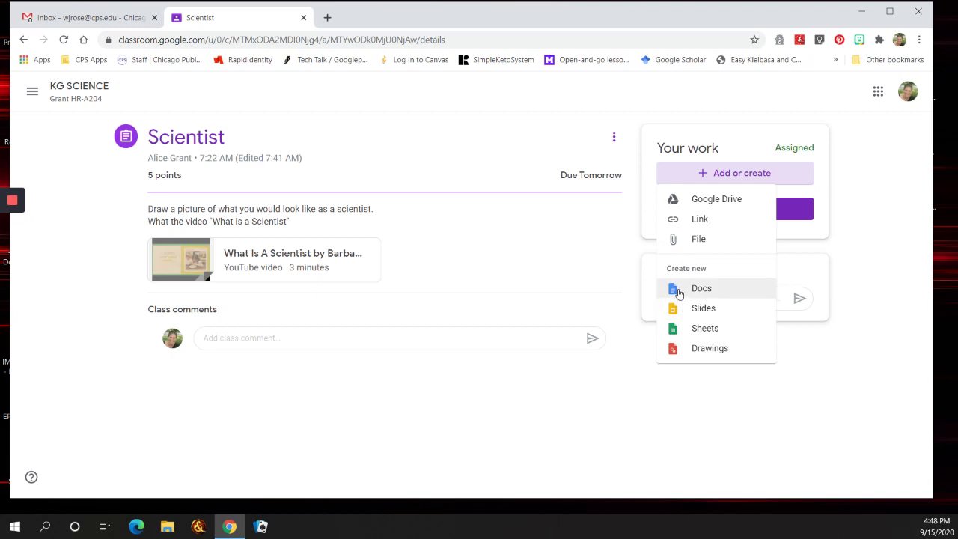
pyautogui.click(677, 288)
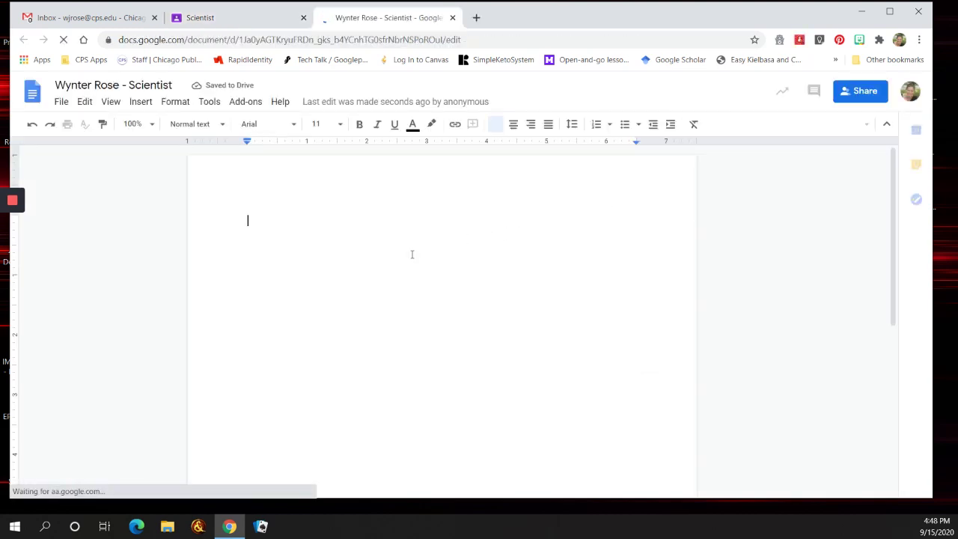
# Type 'Name' on the first line, then choose Insert > Image > Camera.
pyautogui.write('Name')
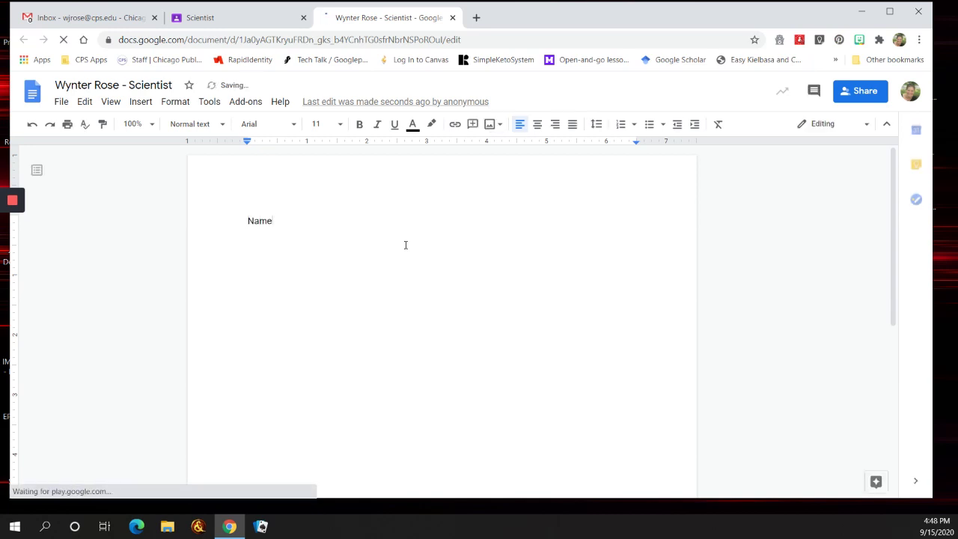
pyautogui.press('Return')
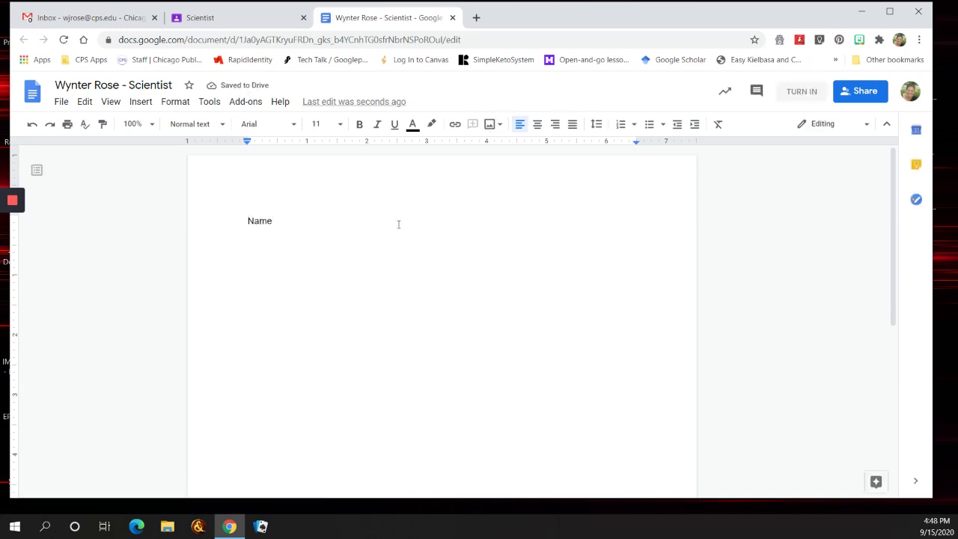
pyautogui.click(141, 103)
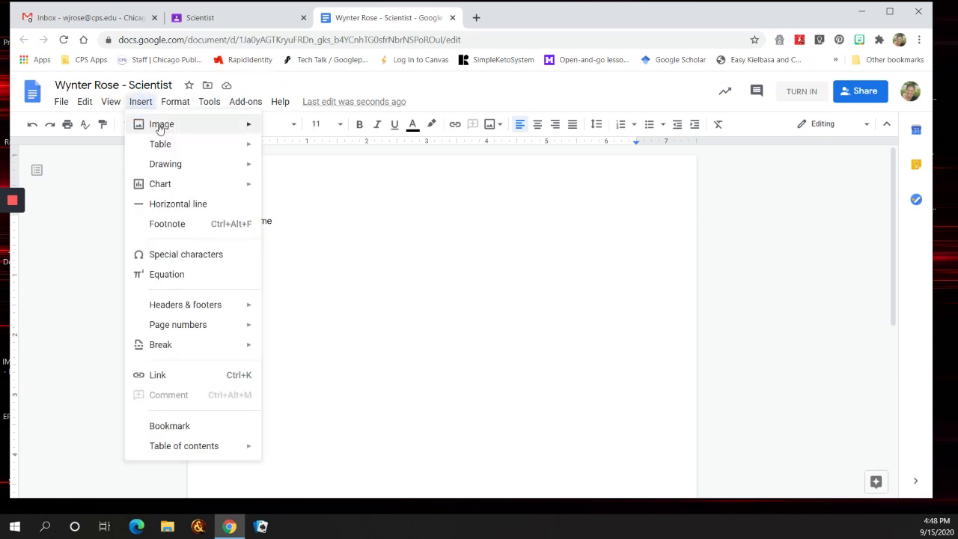
pyautogui.moveTo(161, 126)
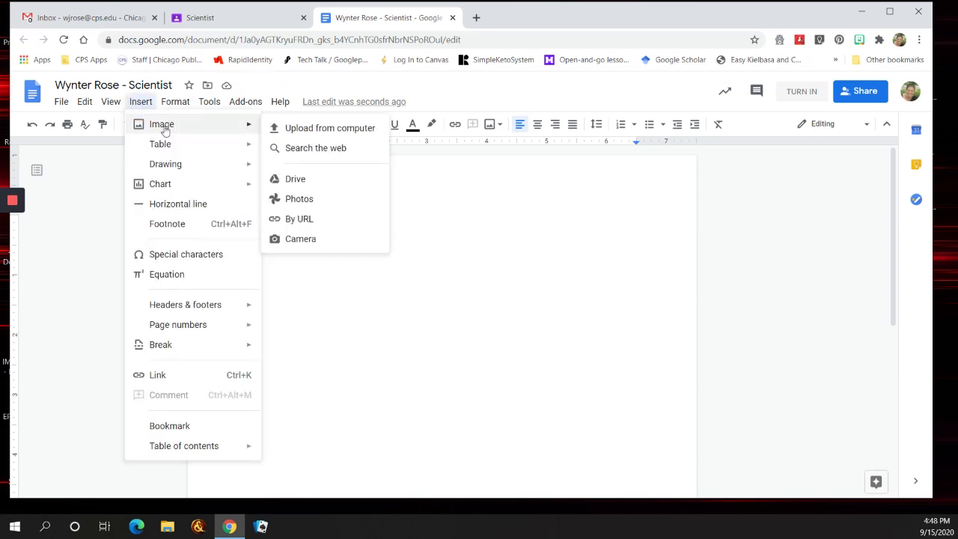
pyautogui.click(318, 247)
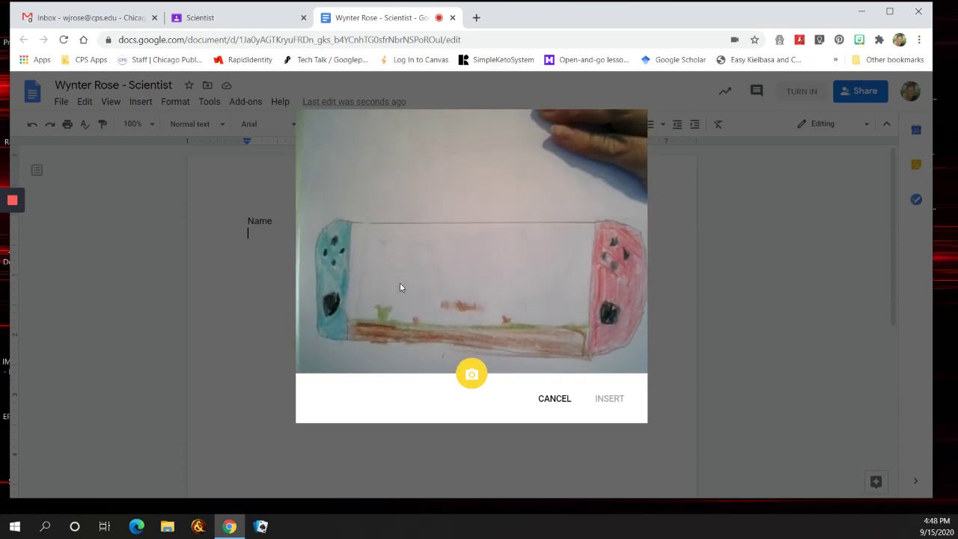
# Insert a webcam snapshot of the drawing below Name, enlarge it, and close the doc.
pyautogui.click(471, 374)
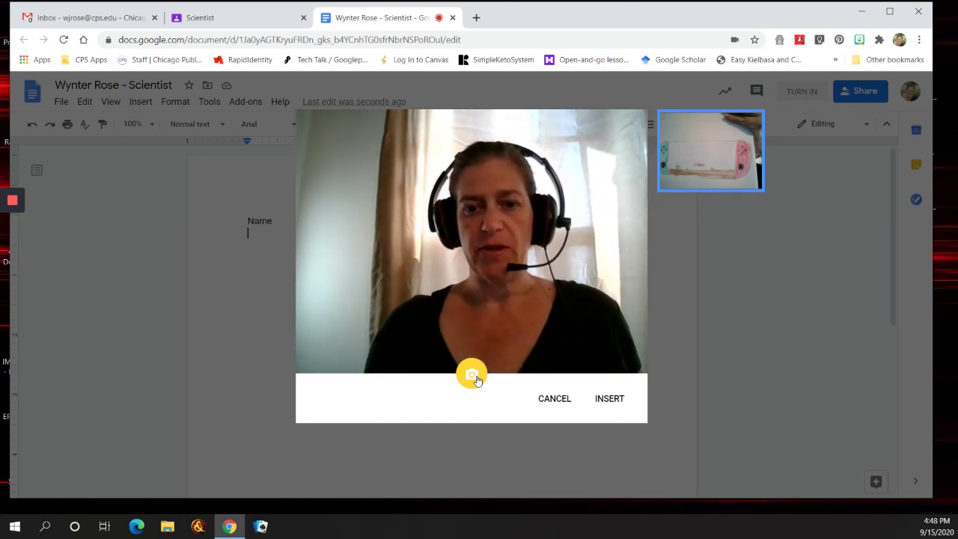
pyautogui.click(620, 402)
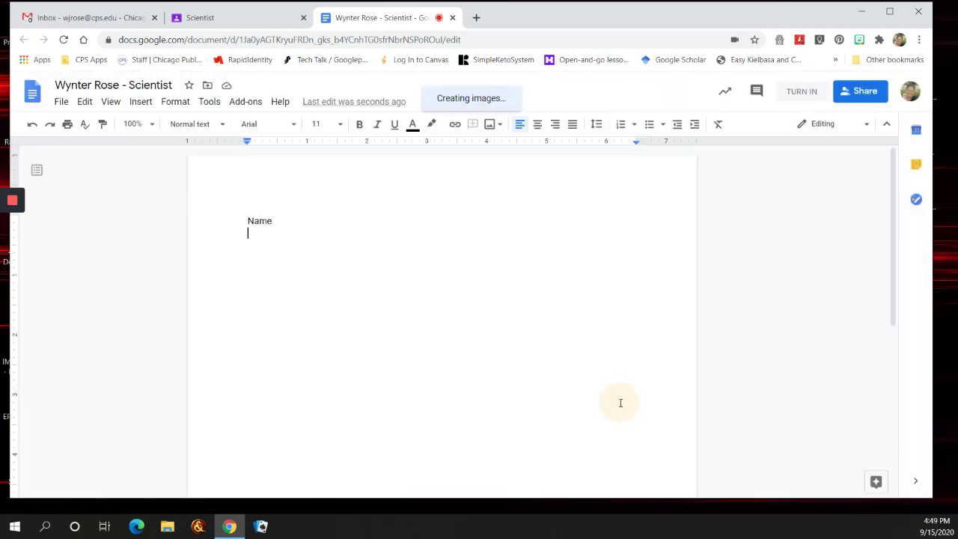
pyautogui.click(408, 315)
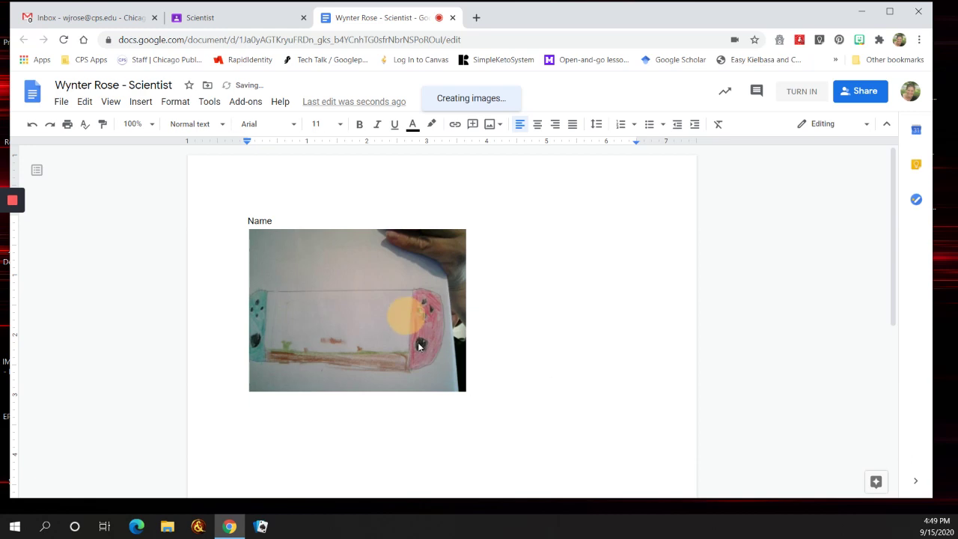
pyautogui.moveTo(466, 391); pyautogui.dragTo(510, 425)
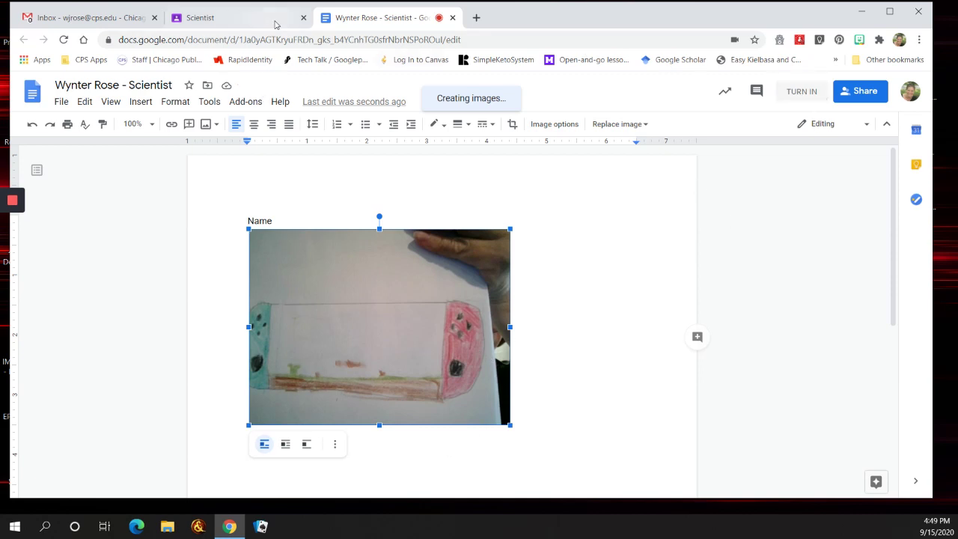
pyautogui.click(454, 17)
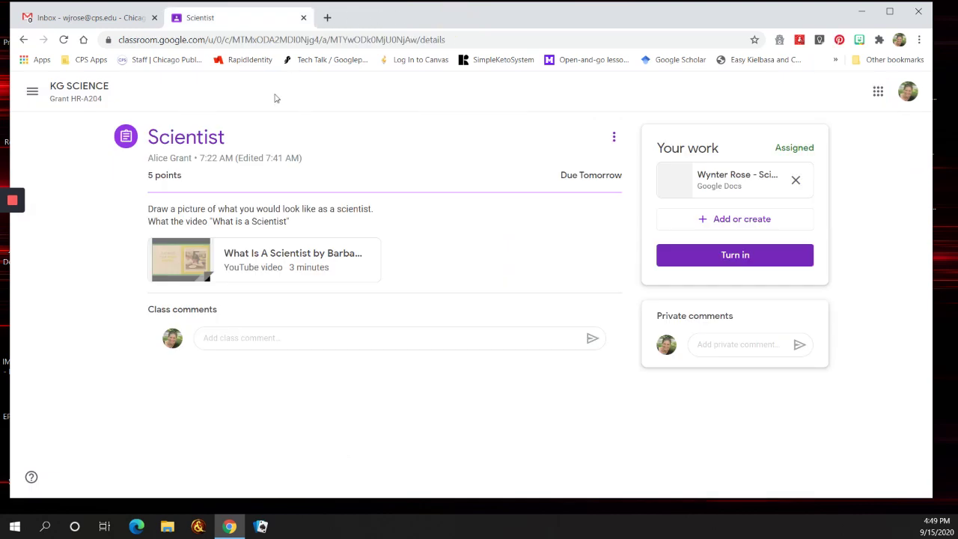
# Cancel the turn-in and remove the attached Google Doc from the Scientist assignment.
pyautogui.click(744, 266)
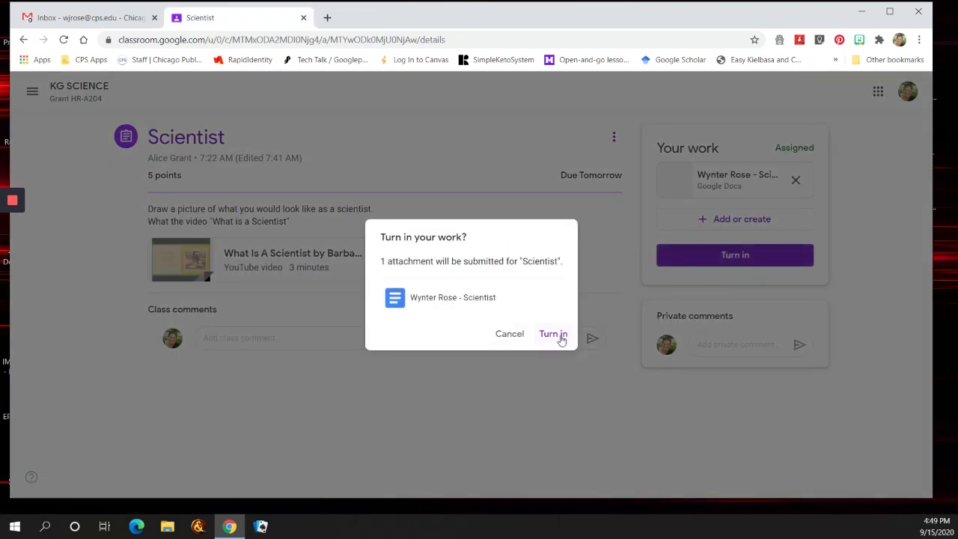
pyautogui.click(507, 338)
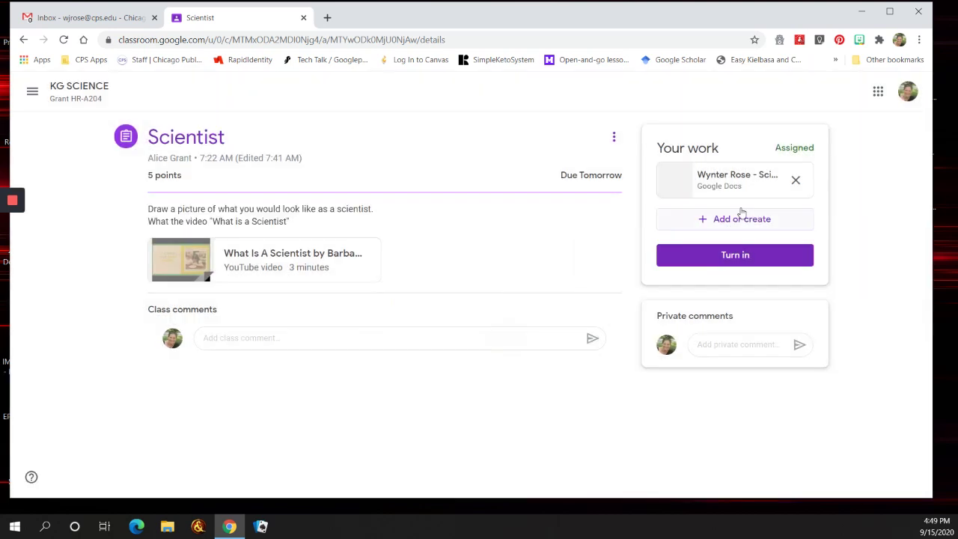
pyautogui.click(798, 182)
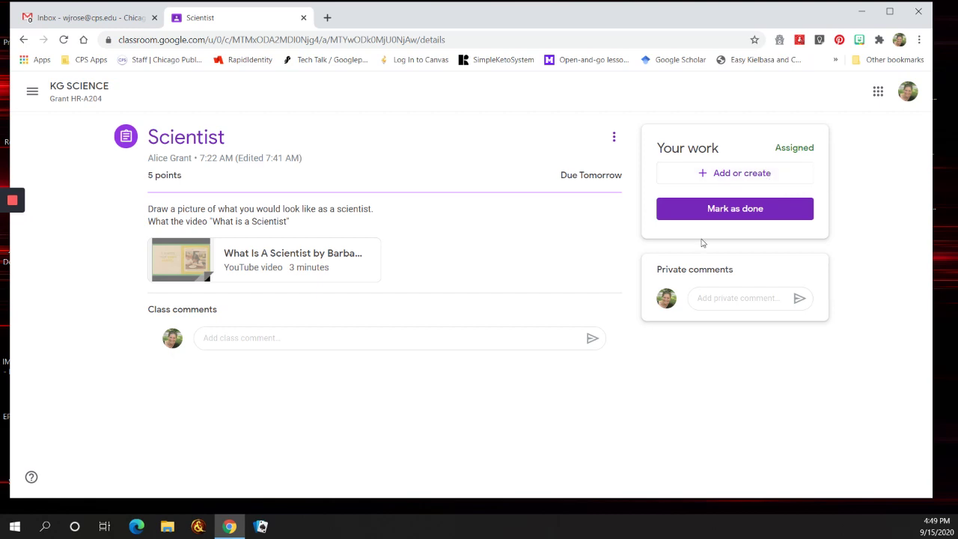
pyautogui.click(710, 180)
# Create a Google Slides presentation for the assignment, add a second slide, and choose Insert > Image.
pyautogui.click(705, 309)
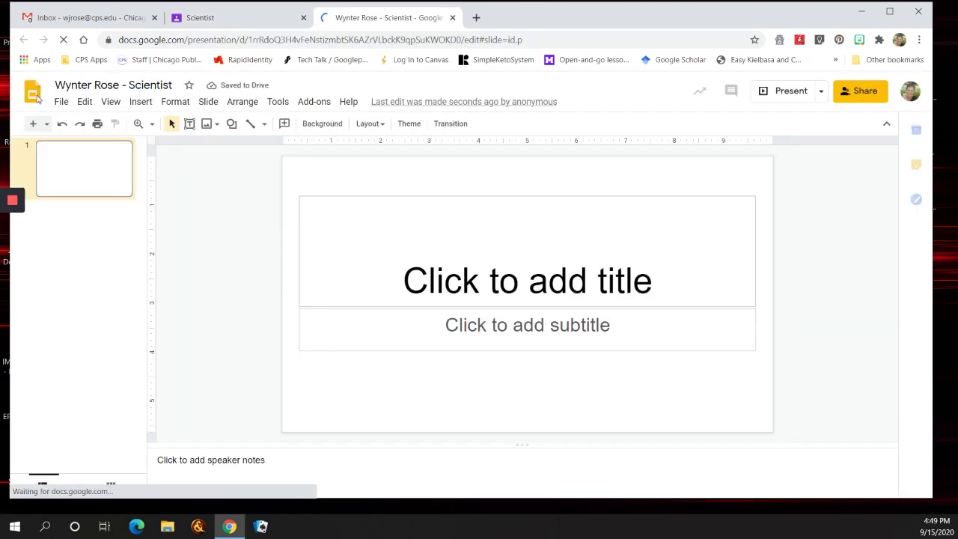
pyautogui.click(32, 126)
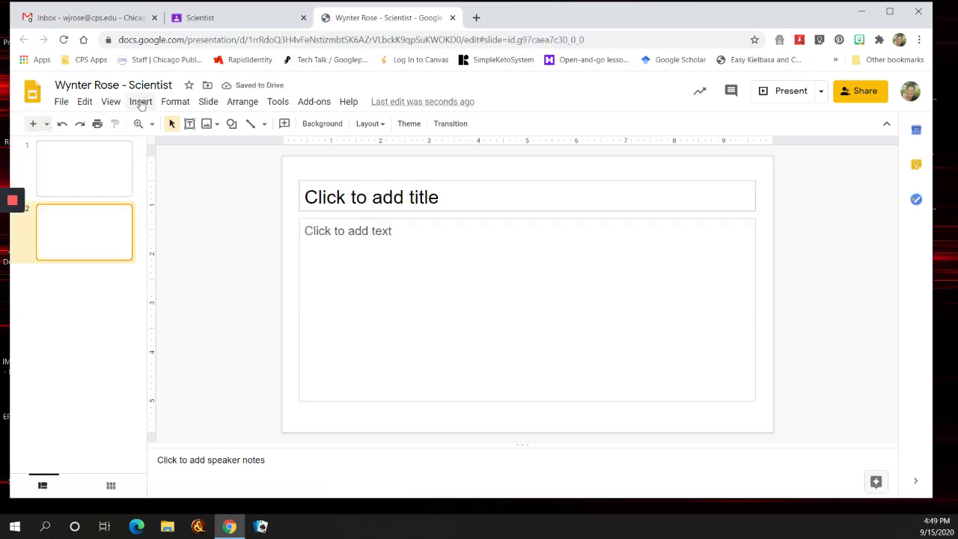
pyautogui.click(141, 103)
pyautogui.moveTo(161, 129)
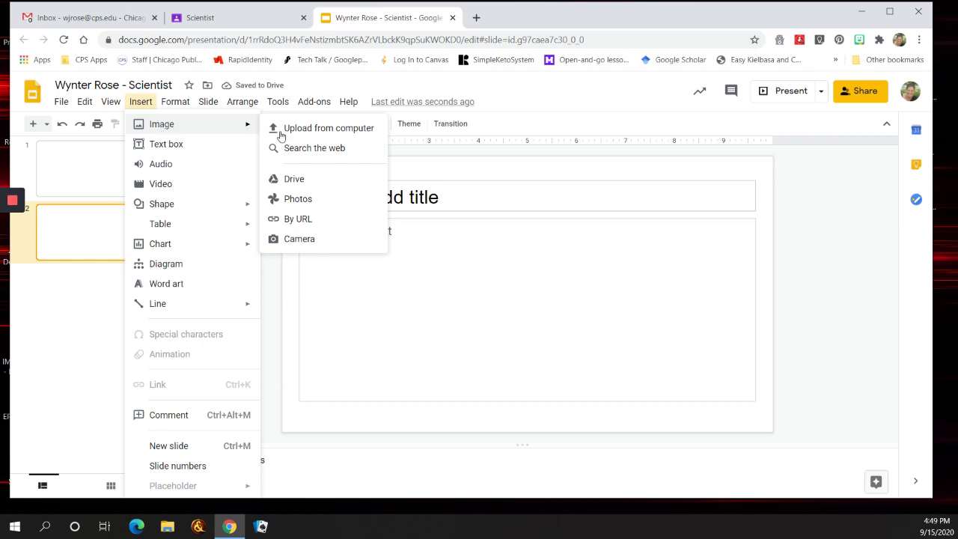
# Take a webcam snapshot of the drawing and insert it onto slide 2.
pyautogui.click(310, 241)
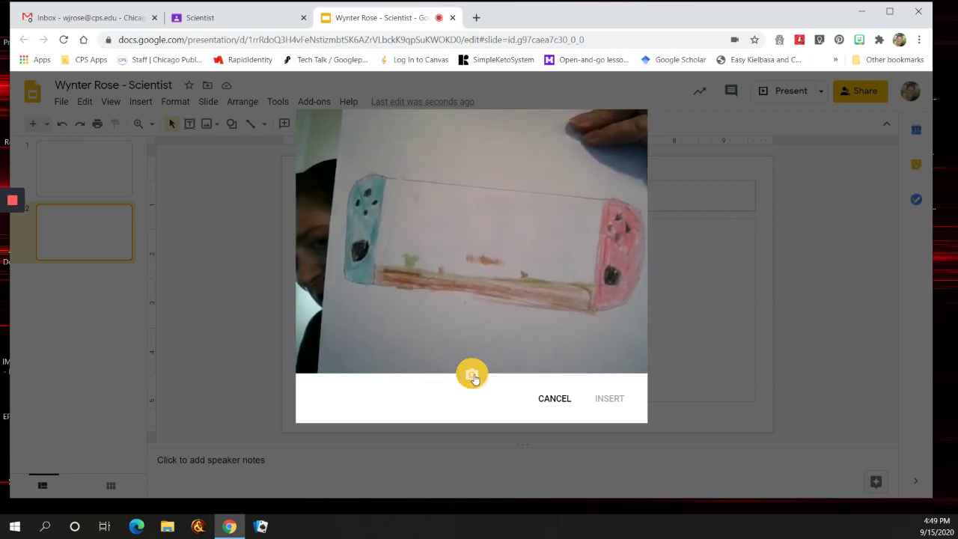
pyautogui.click(473, 376)
pyautogui.click(609, 399)
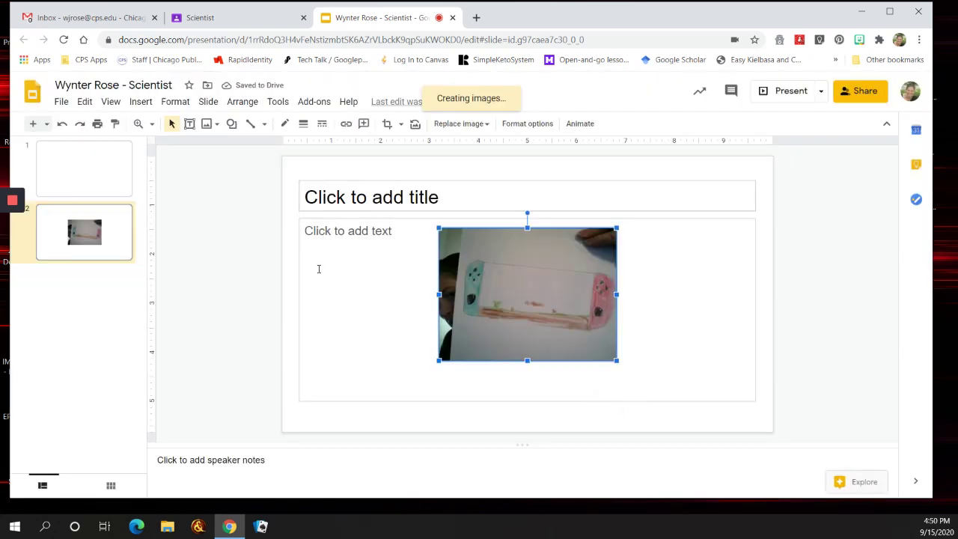
pyautogui.click(517, 317)
# Enlarge the slide photo, tilt it counter-clockwise, close Slides, and detach the presentation from the assignment.
pyautogui.moveTo(439, 360); pyautogui.dragTo(411, 367)
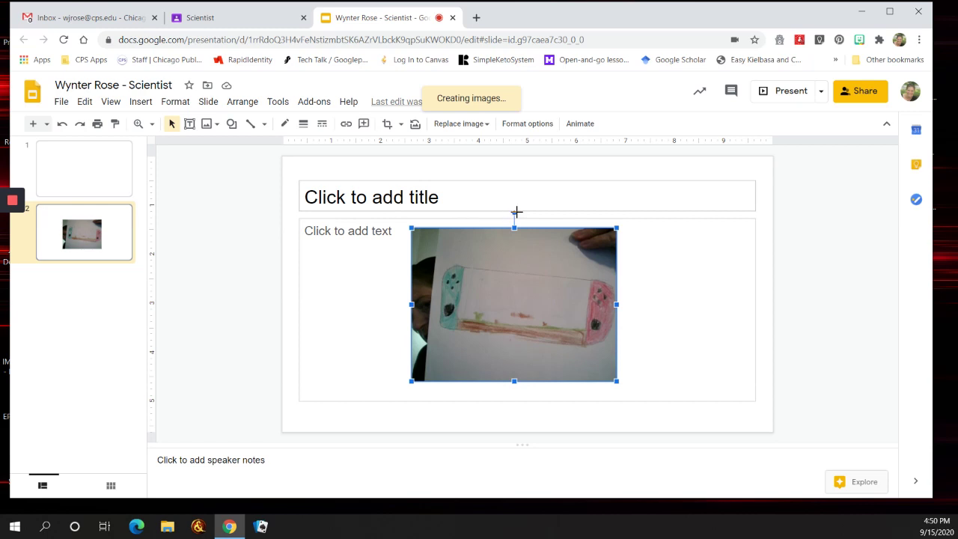
pyautogui.moveTo(517, 212); pyautogui.dragTo(492, 212)
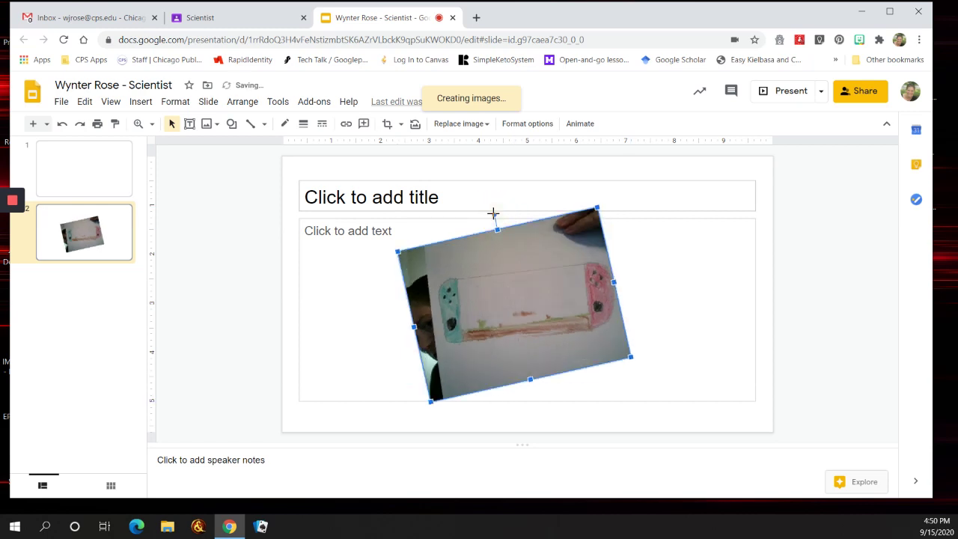
pyautogui.click(454, 18)
pyautogui.click(795, 180)
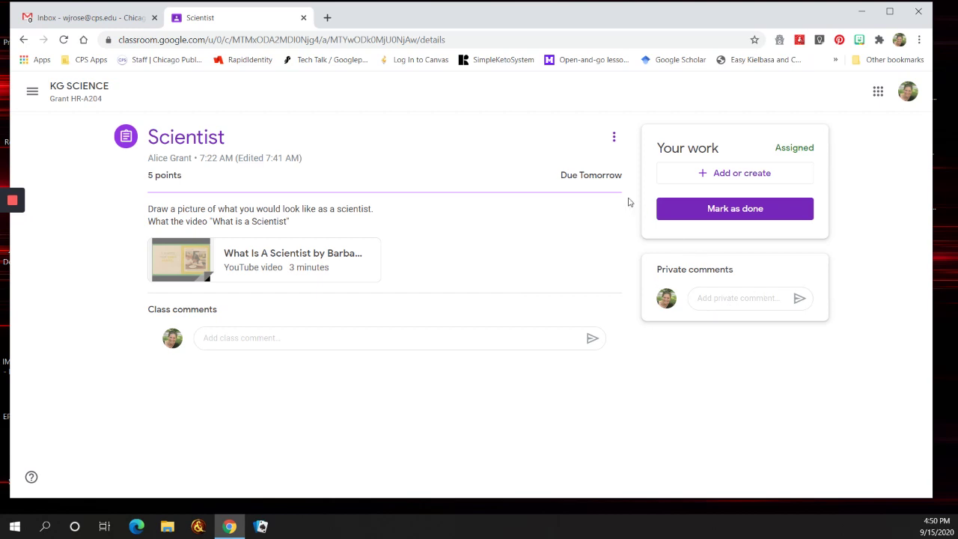
pyautogui.click(705, 178)
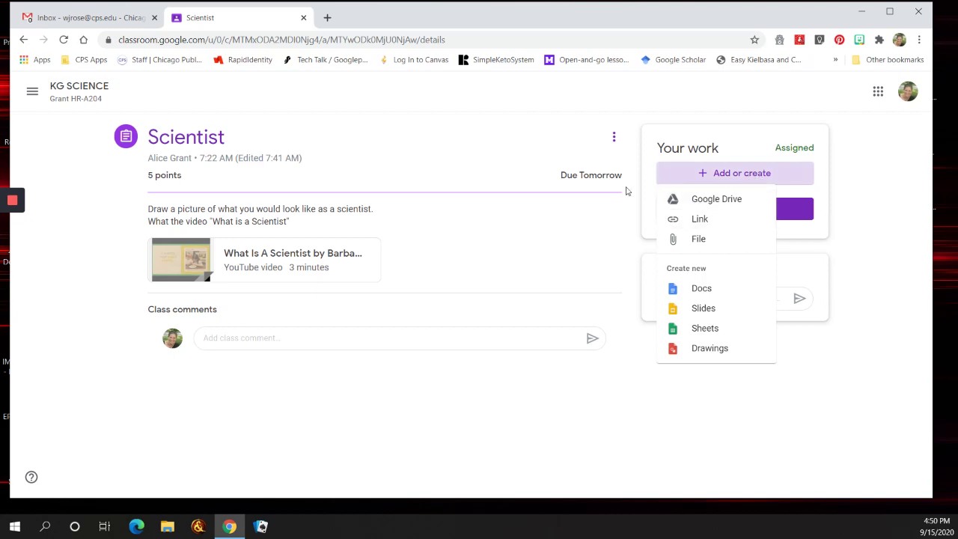
pyautogui.click(576, 220)
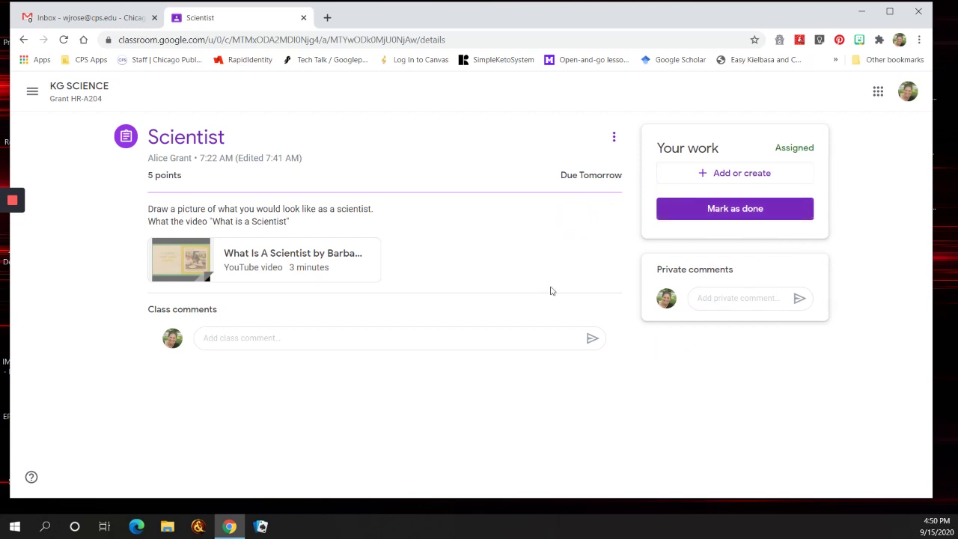
pyautogui.moveTo(16, 240)
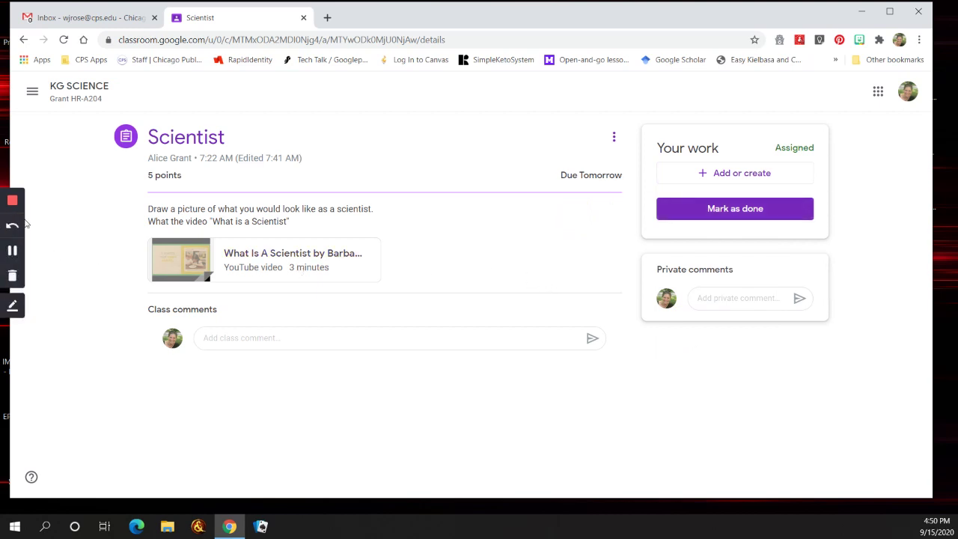